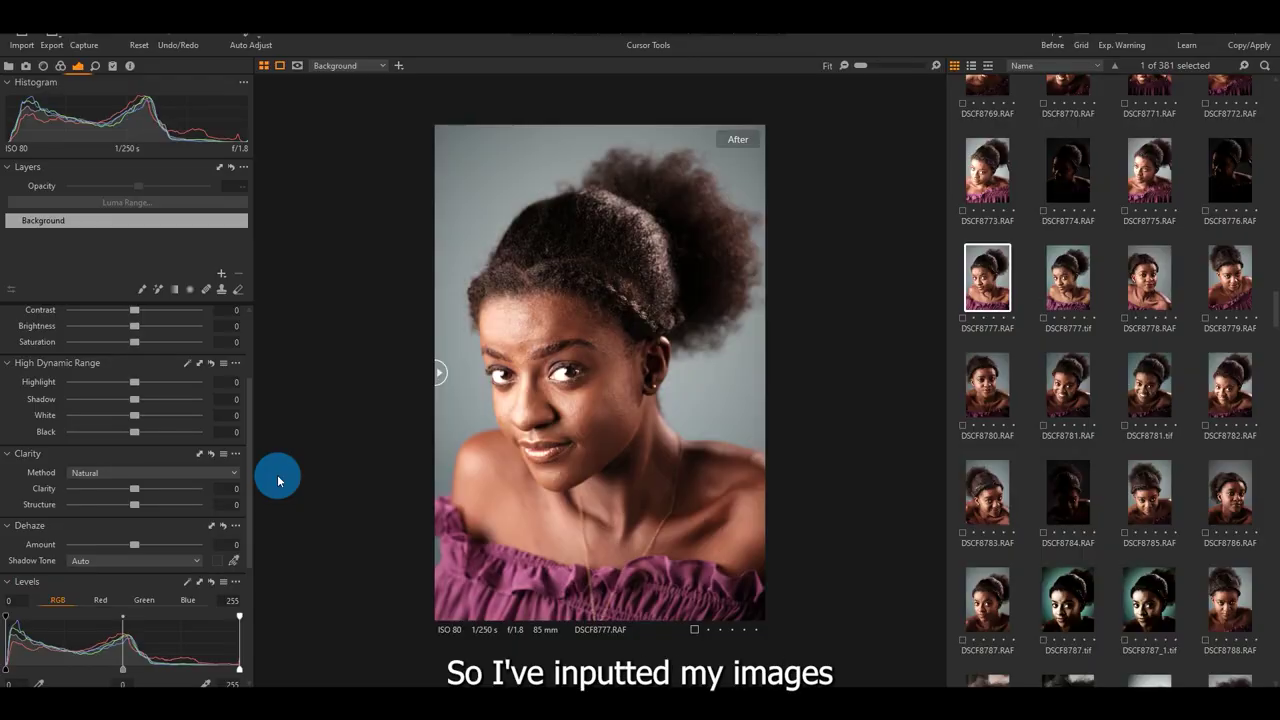
- Set a Custom white balance of about 5194 K with magenta tint 15.5 for a cooler, bluer portrait
scroll(55, 410, "up", 3)
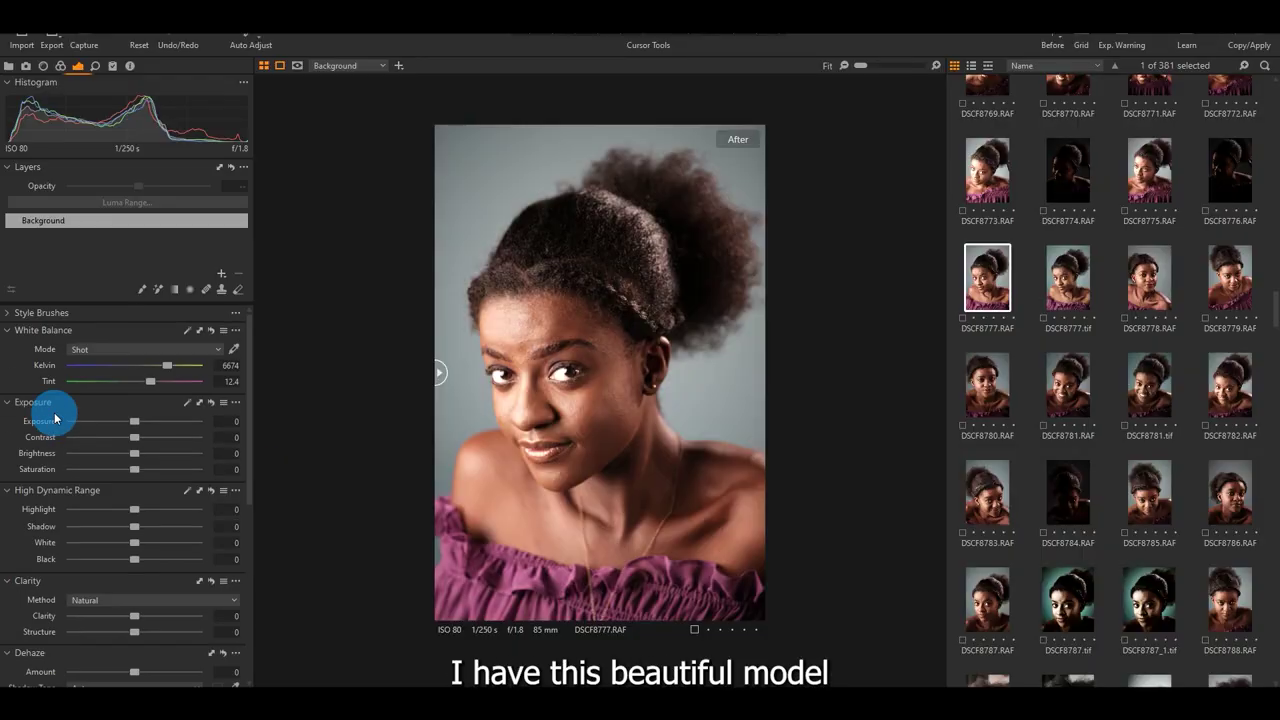
left_click(189, 333)
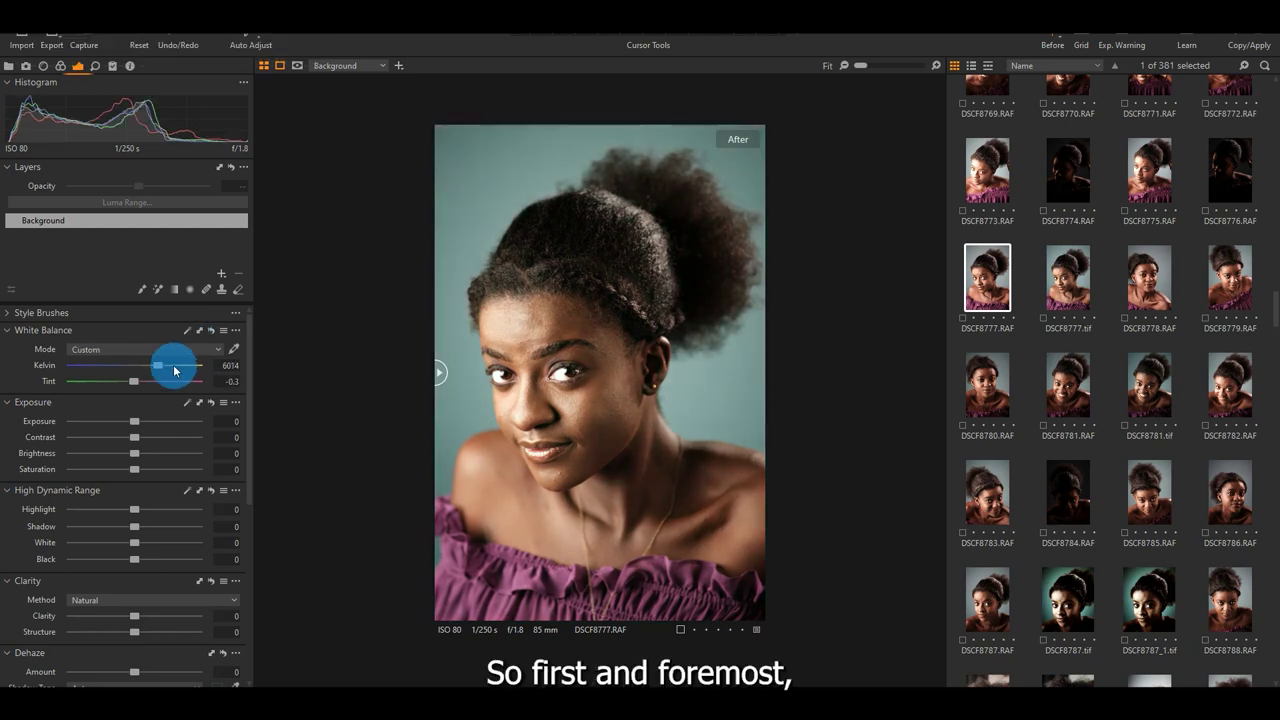
mouse_move(148, 378)
left_mouse_down()
mouse_move(130, 382)
mouse_move(147, 386)
left_mouse_up()
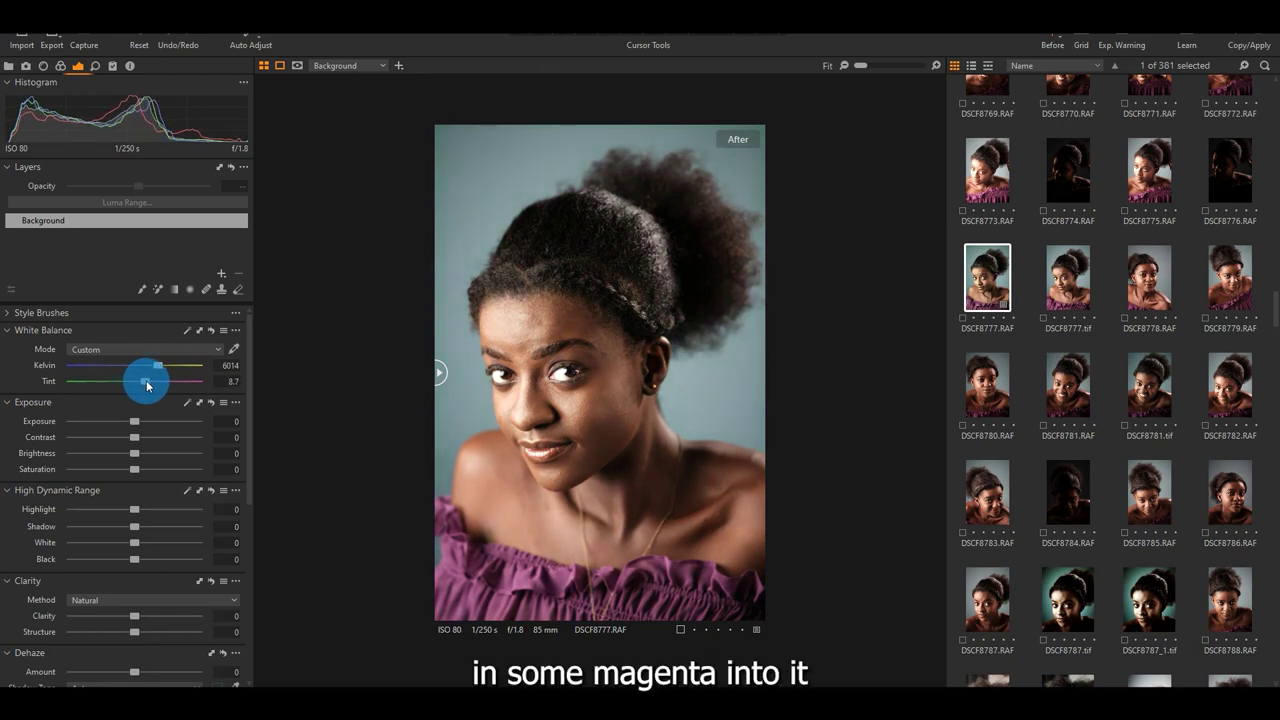
left_click_drag(147, 386, 143, 370)
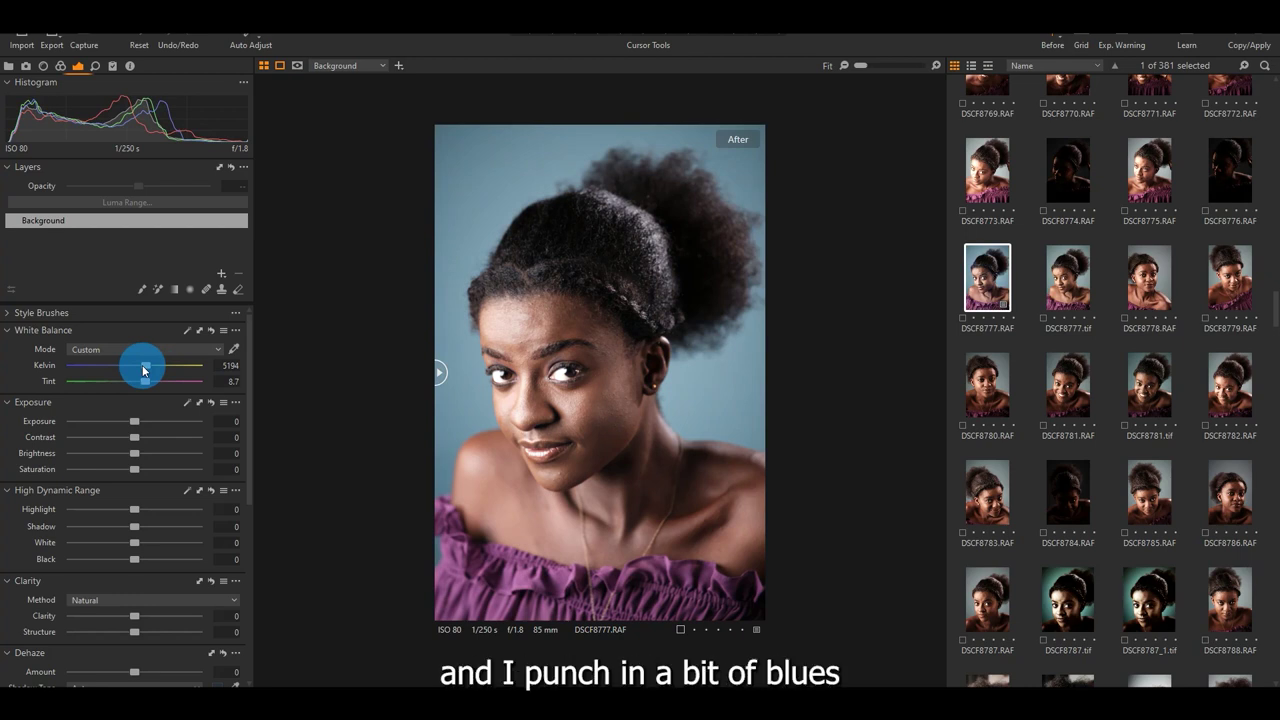
left_click_drag(145, 381, 154, 389)
scroll(153, 389, "down", 5)
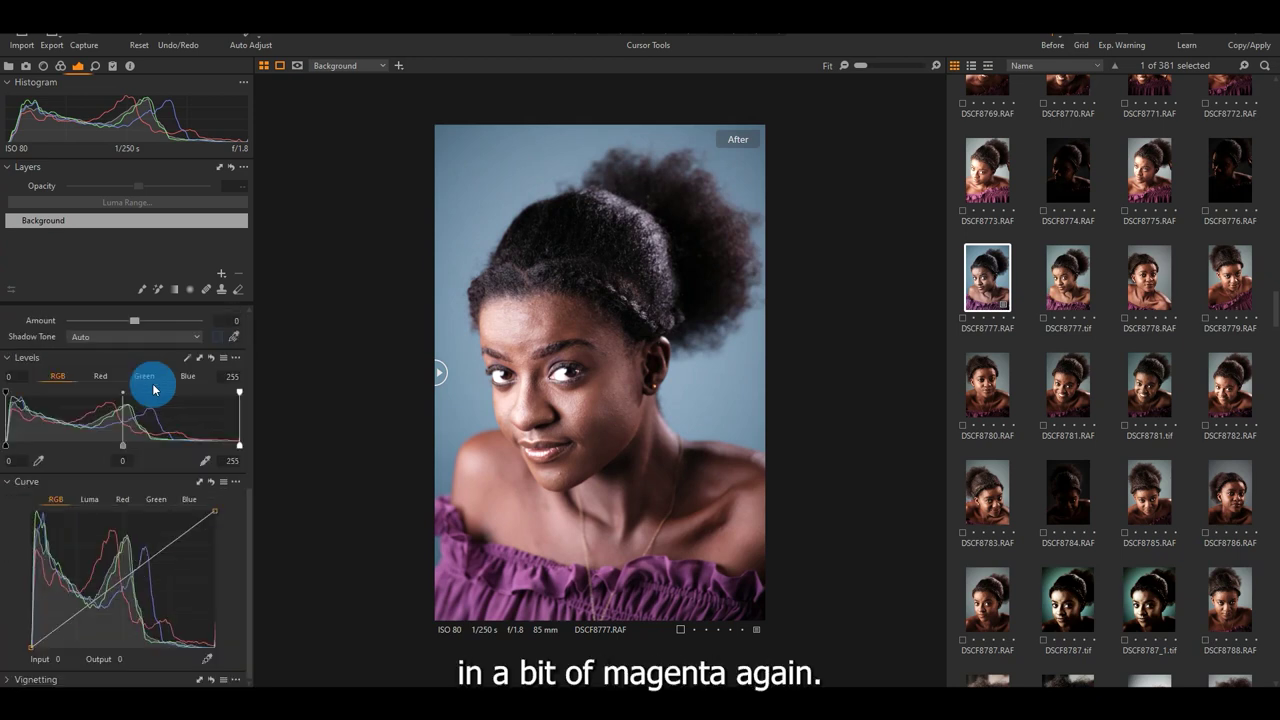
scroll(153, 389, "up", 2)
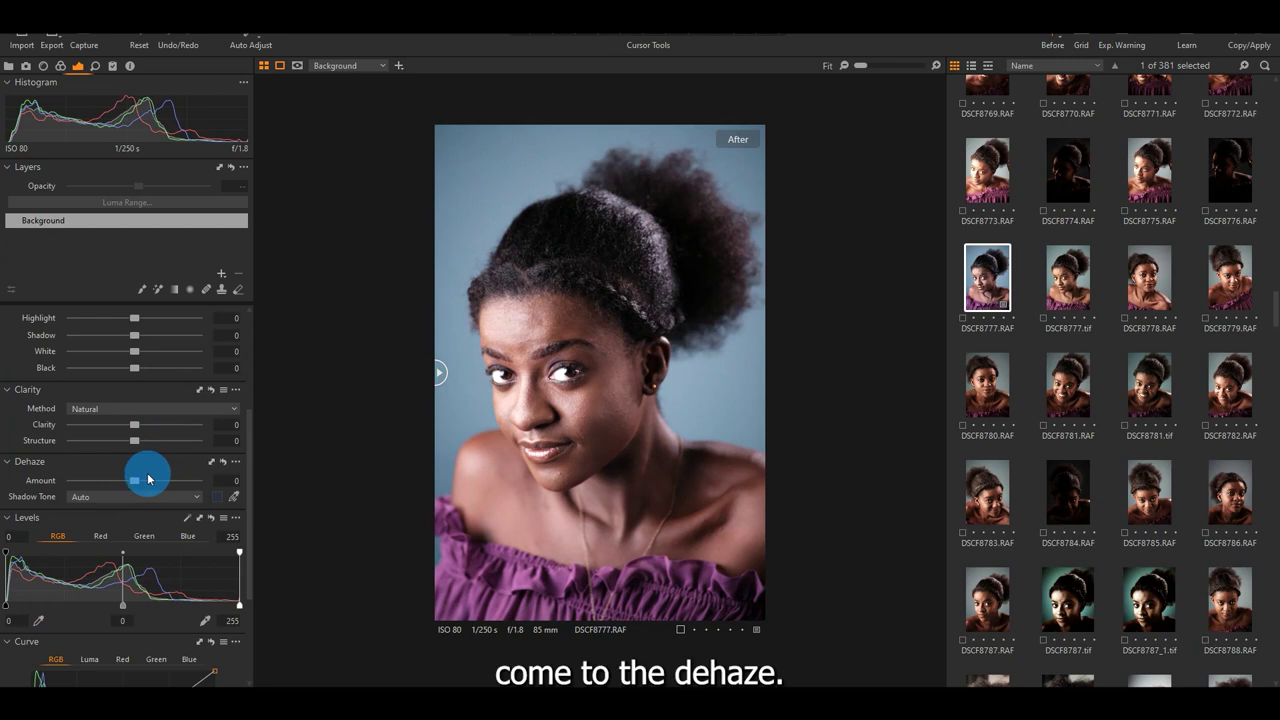
- Raise the Dehaze Amount to 21
left_click_drag(134, 482, 150, 484)
scroll(150, 485, "up", 4)
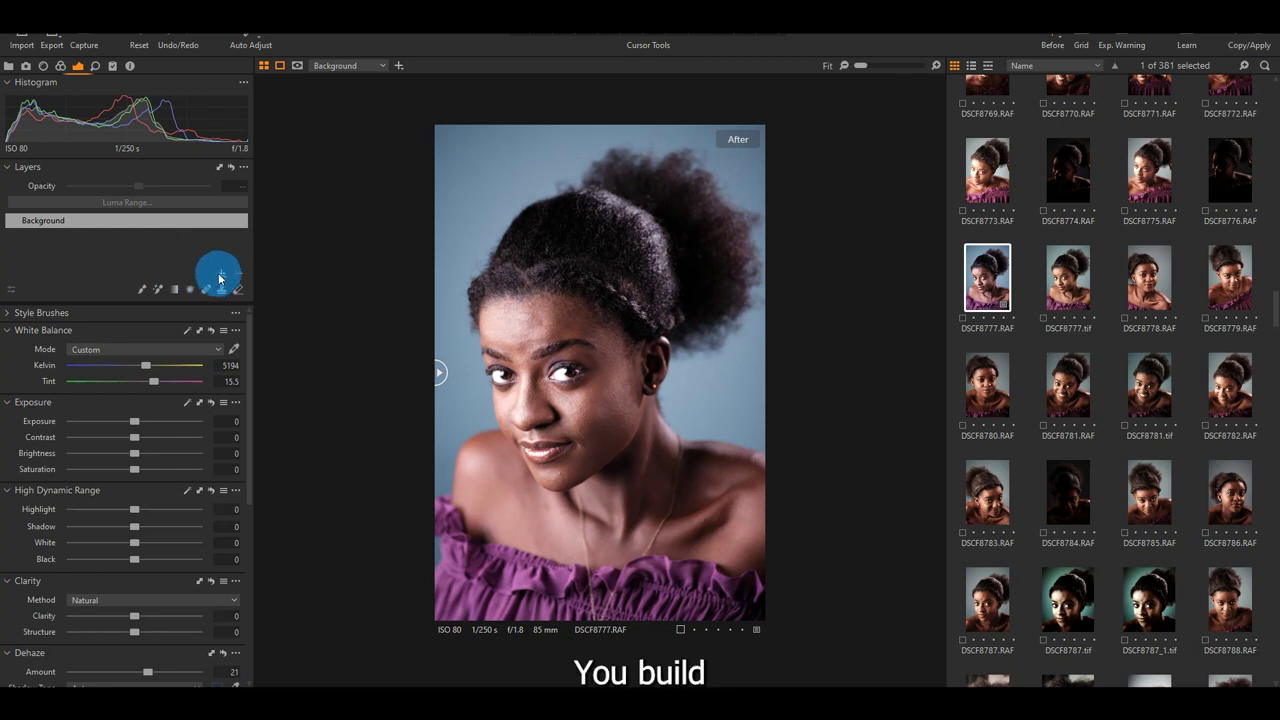
- Add an empty adjustment layer above Background and name it 'High Dynamic Range'
left_click(221, 274)
left_click(231, 284)
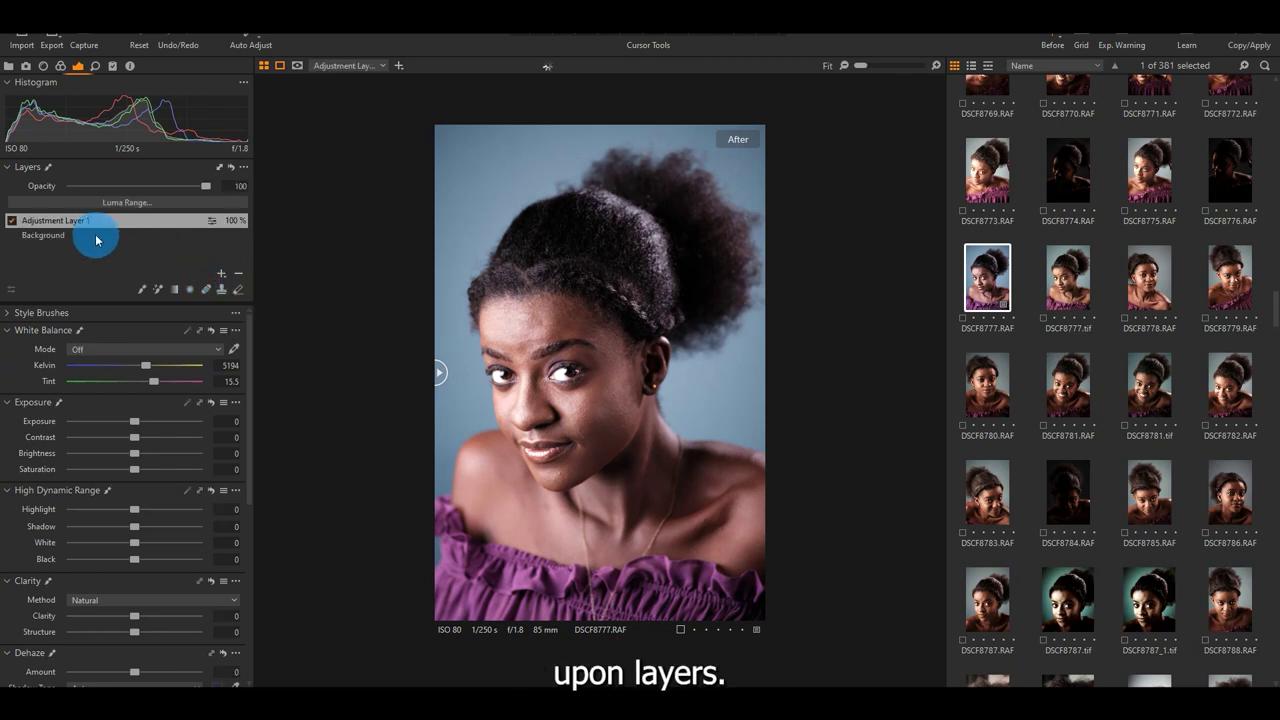
double_click(73, 222)
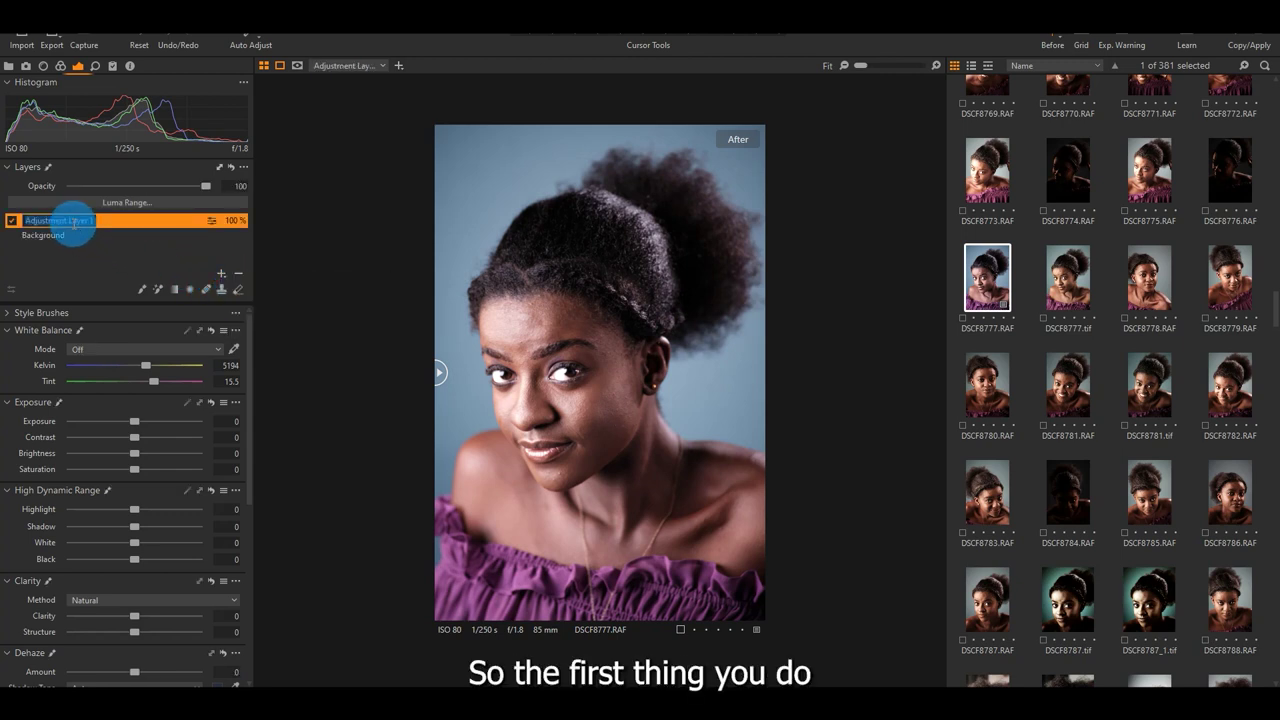
type("High")
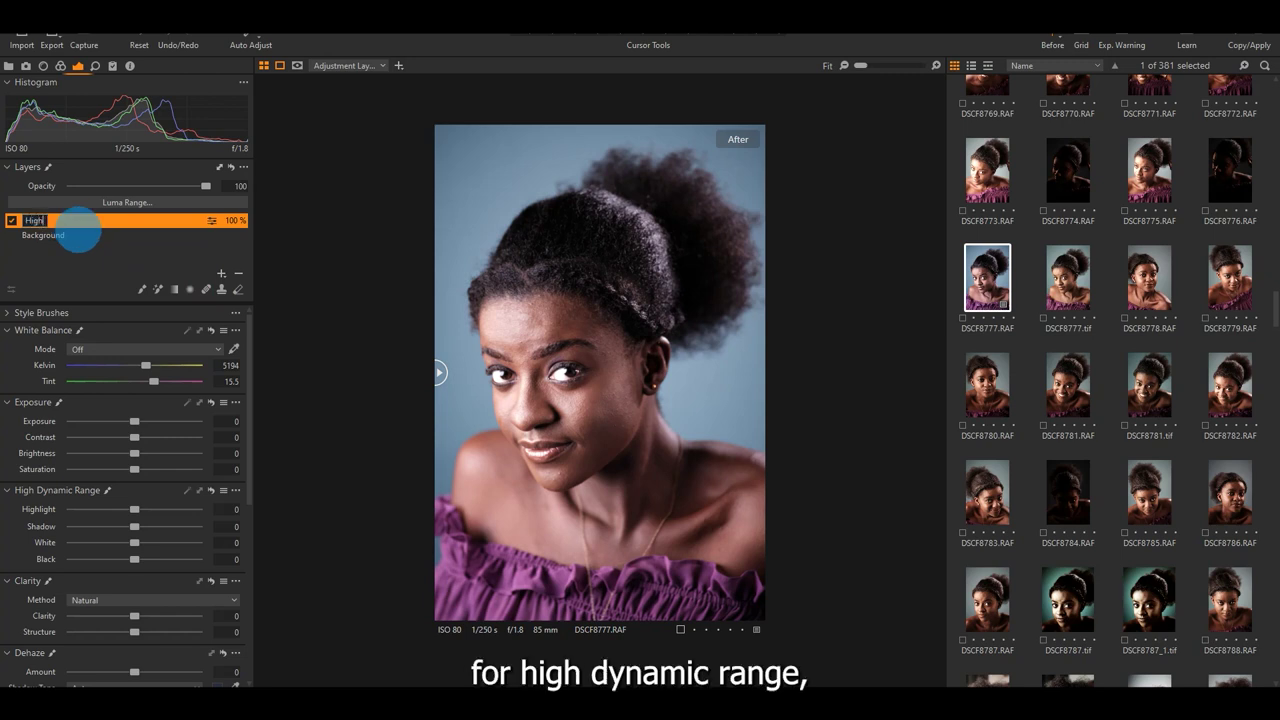
type(" Dyn")
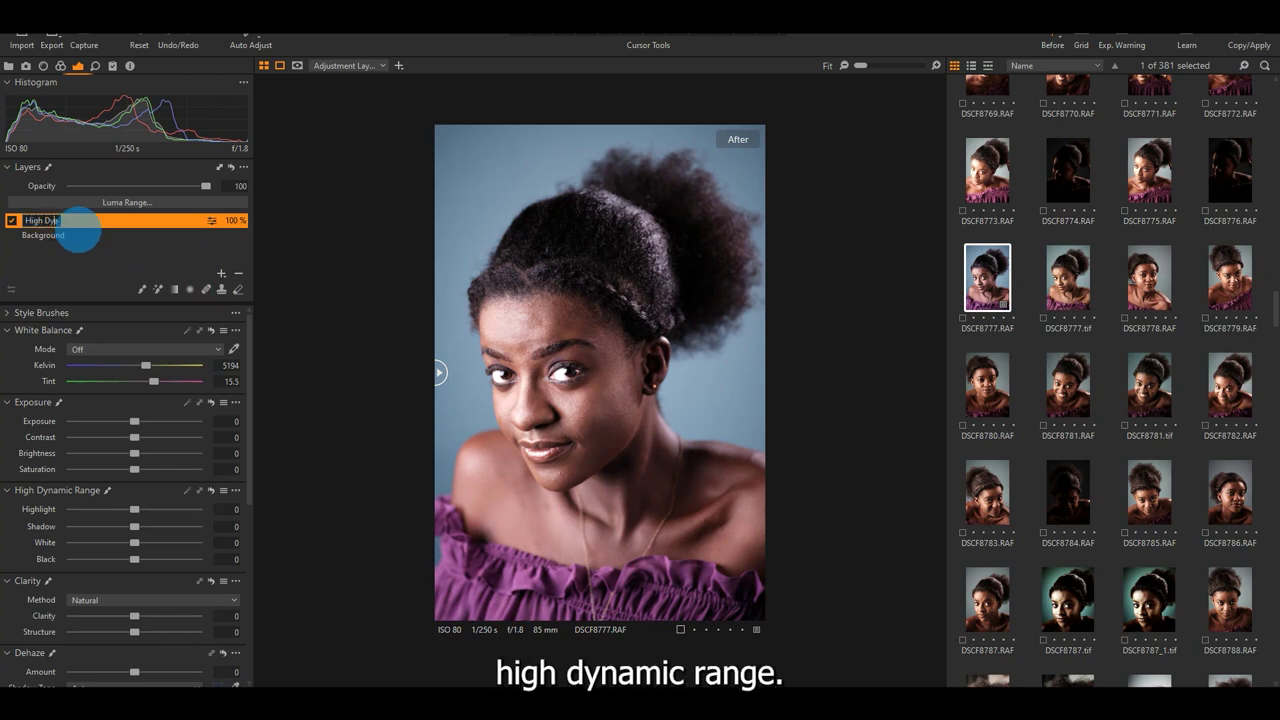
key("BackSpace")
type("namic Rang")
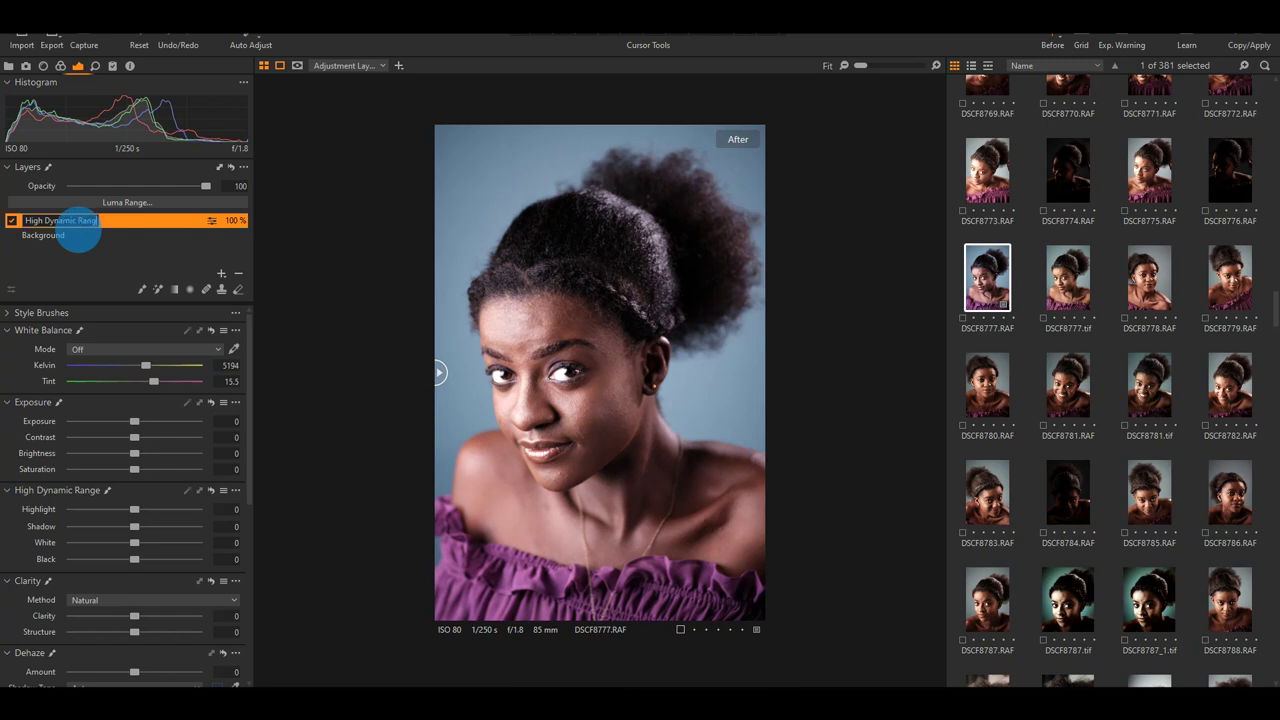
type("e")
key("Return")
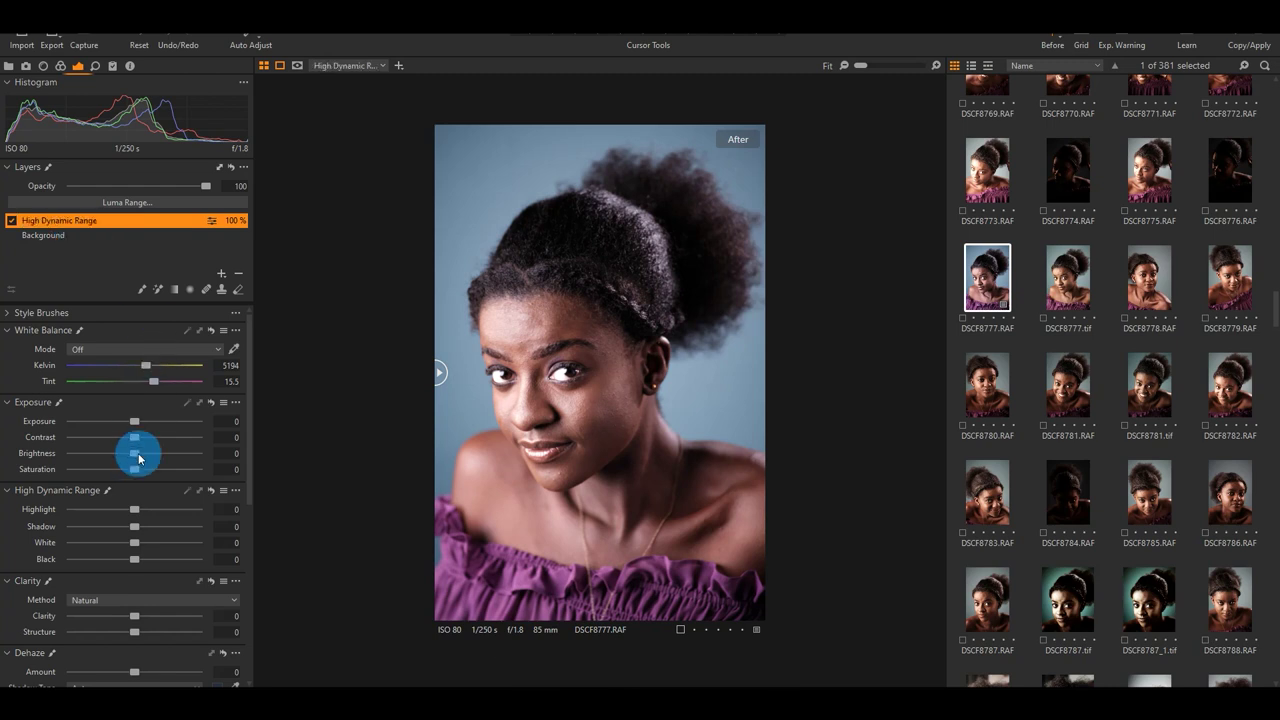
scroll(135, 440, "down", 2)
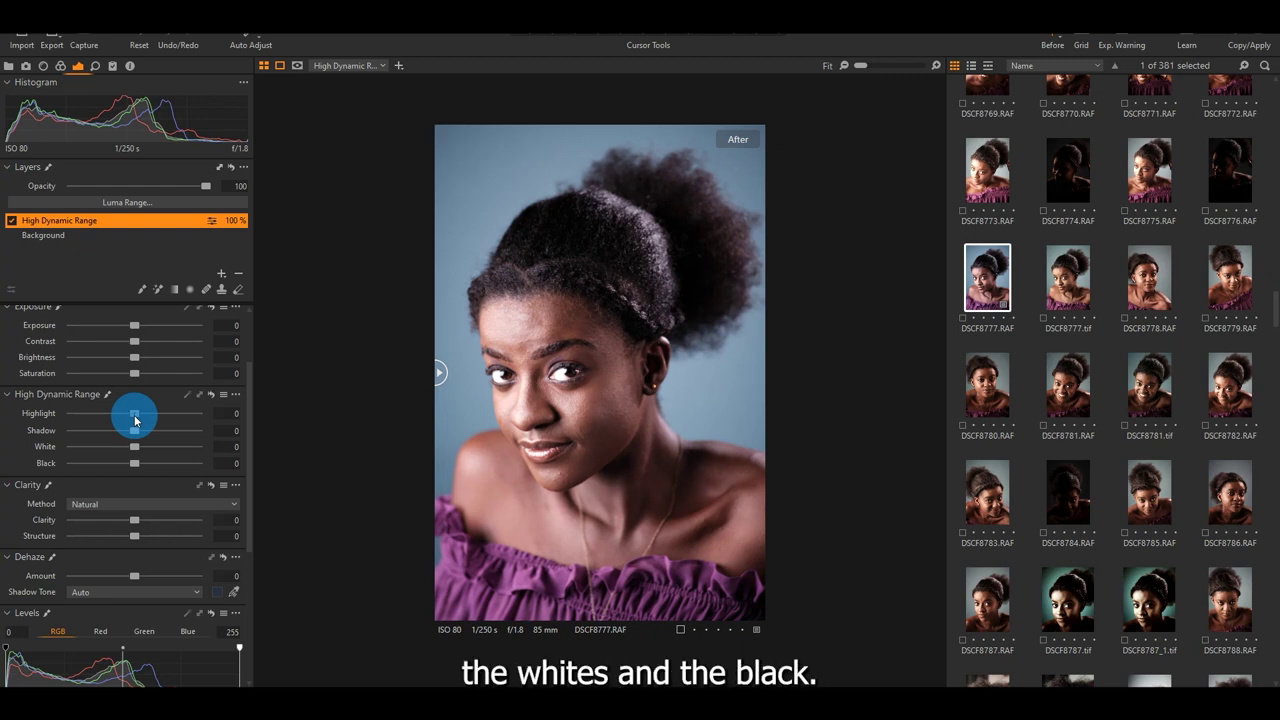
- Set the layer's HDR sliders to Highlight -15, Shadow 15, White -11 and Black -11
left_click_drag(135, 420, 125, 420)
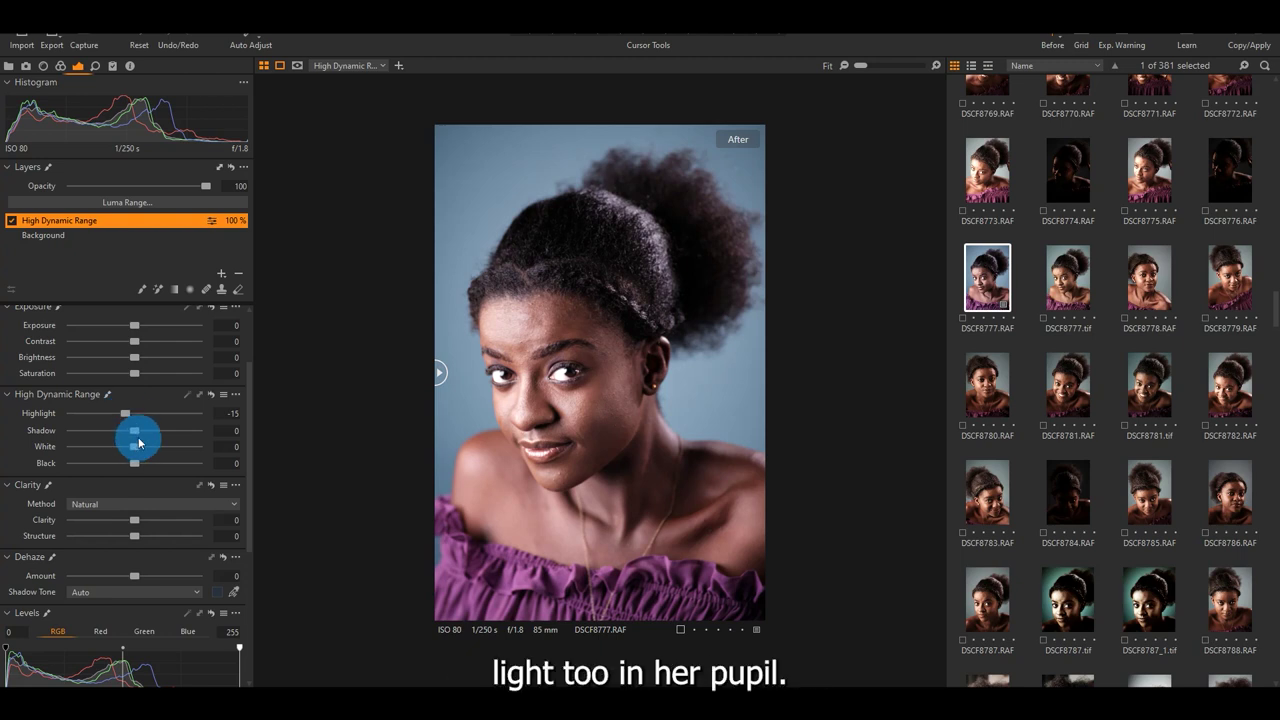
left_click_drag(134, 430, 147, 435)
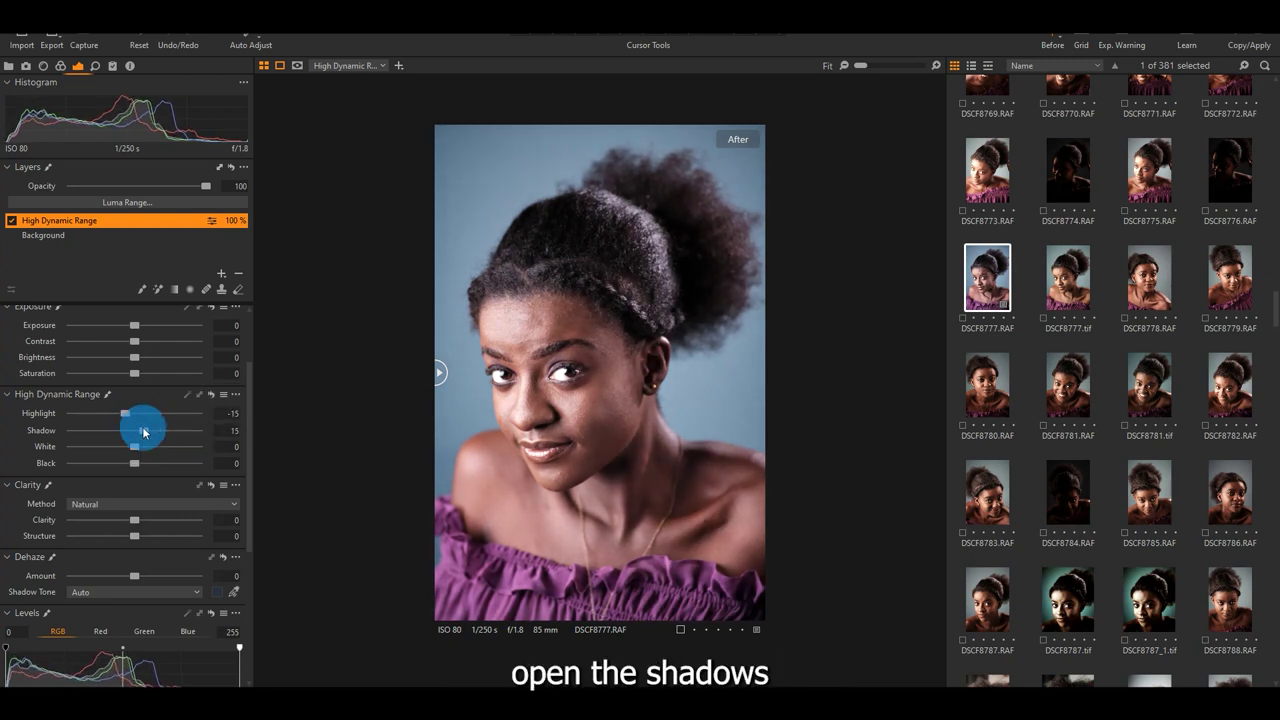
left_click_drag(131, 444, 137, 468)
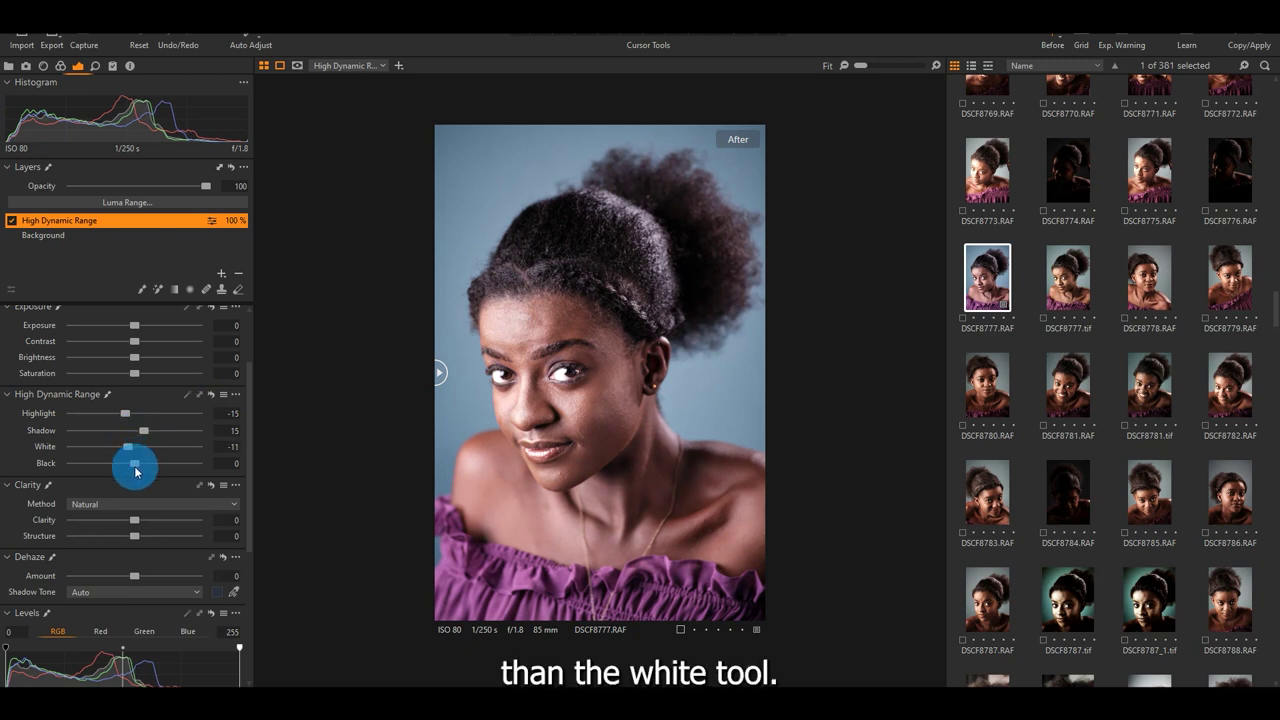
left_click_drag(137, 470, 128, 465)
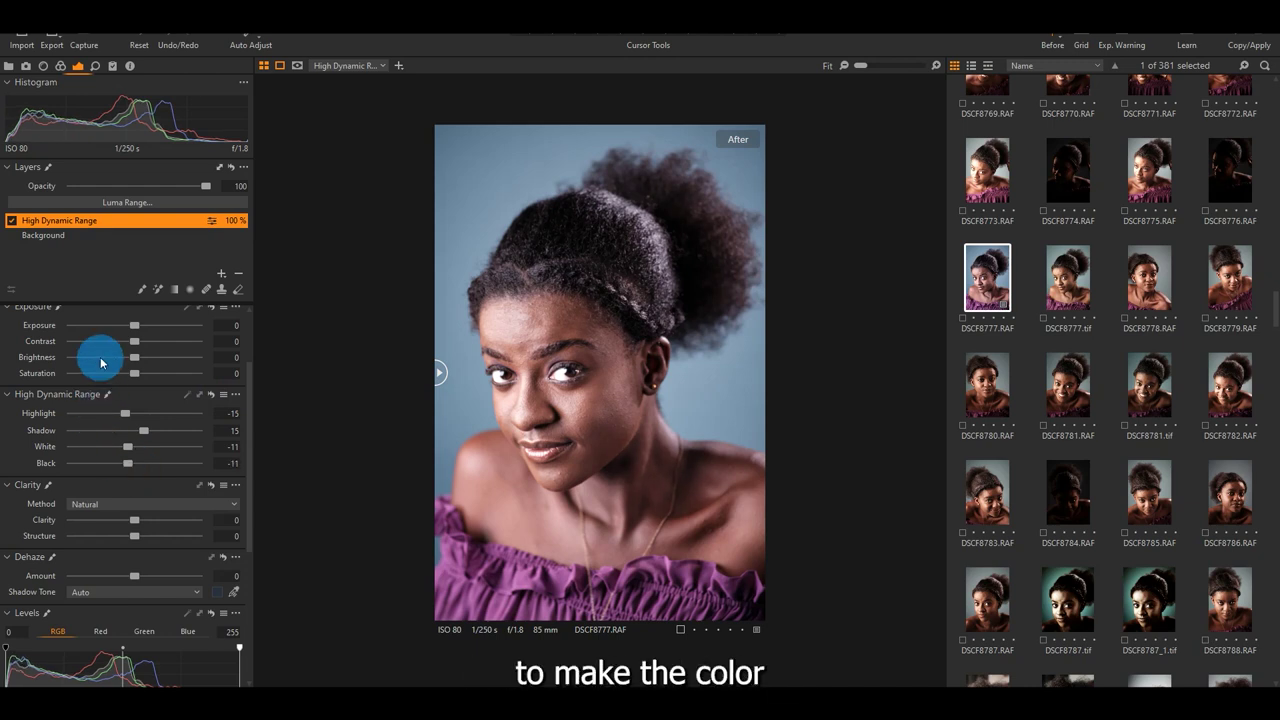
- Add another empty adjustment layer above High Dynamic Range and name it 'Luma'
left_click(221, 273)
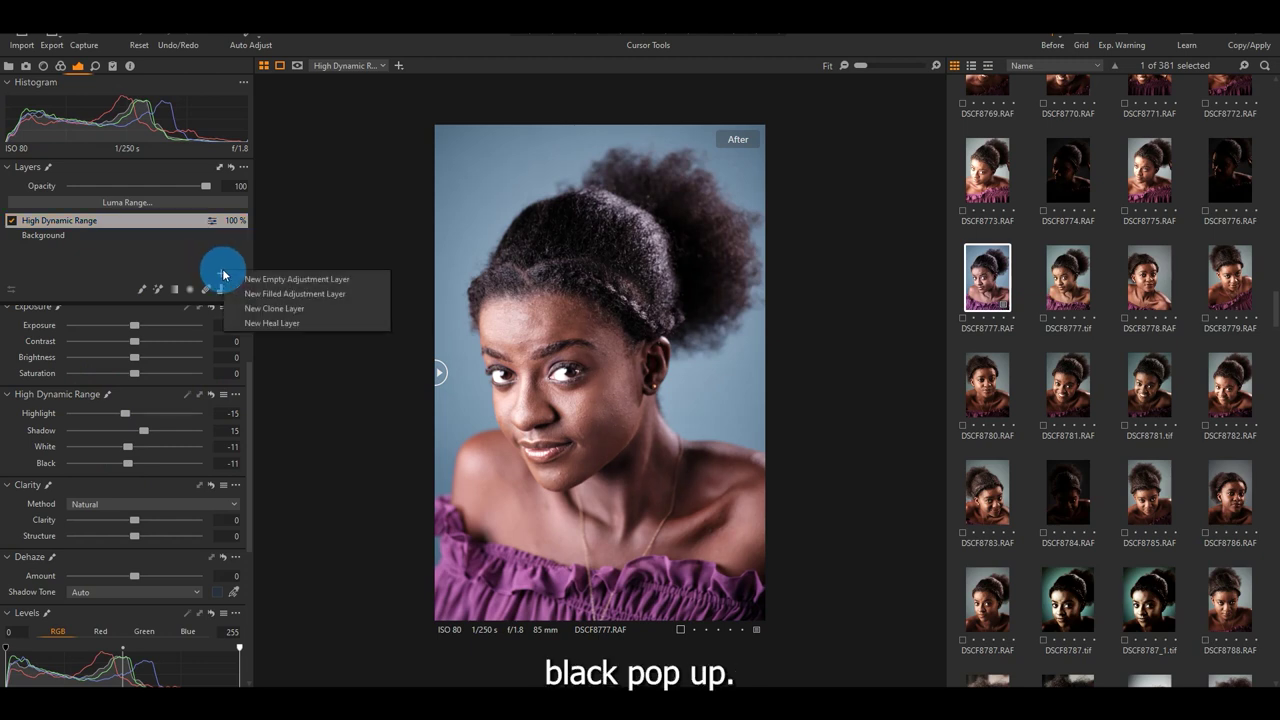
left_click(240, 293)
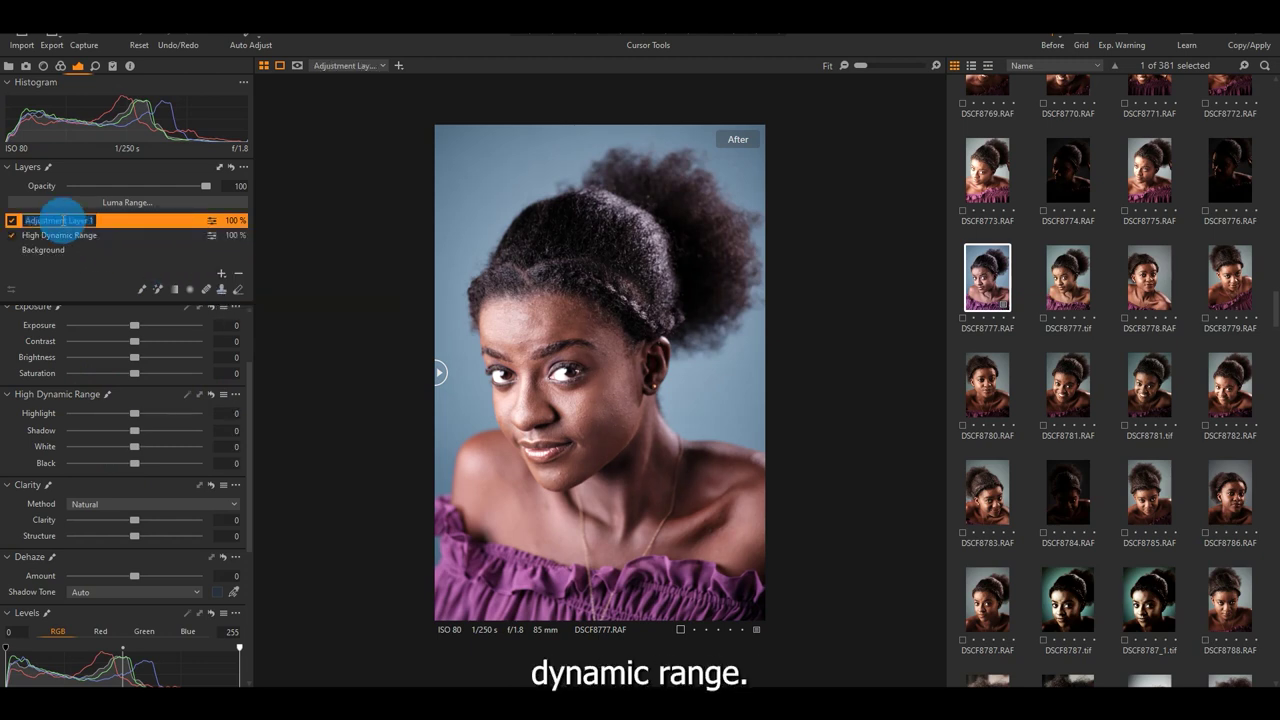
type("Lua")
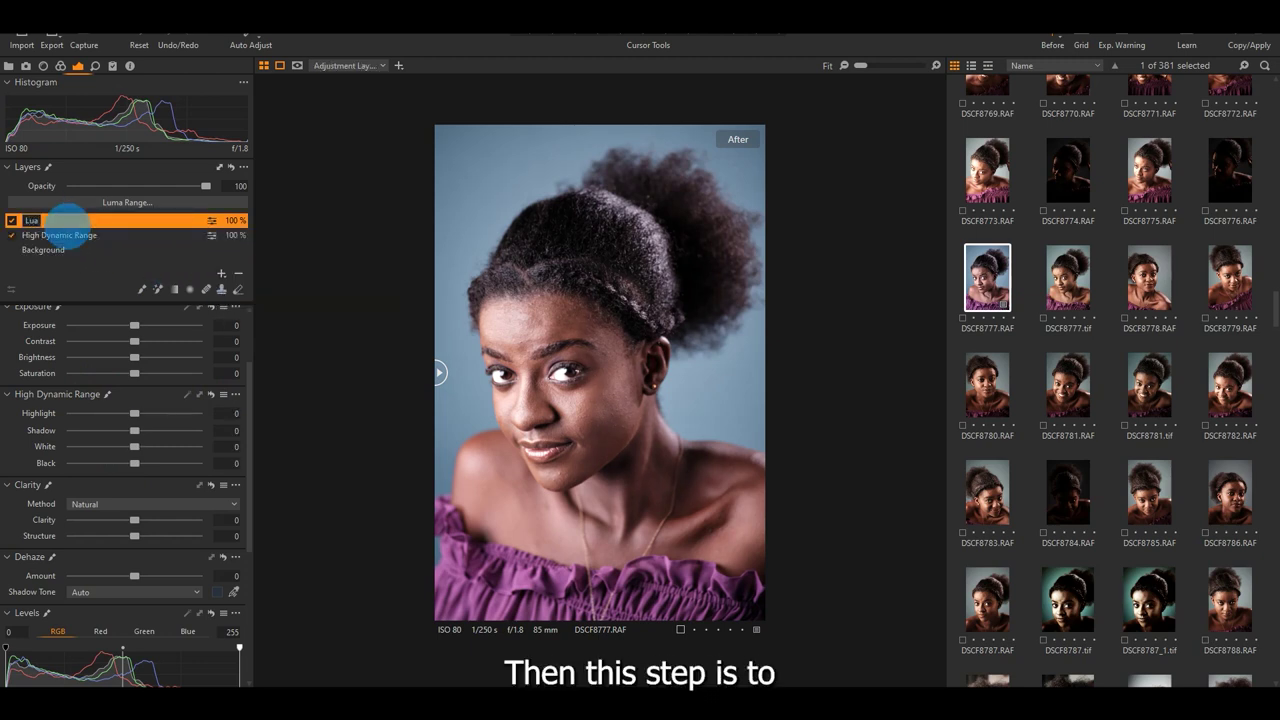
key("BackSpace")
type("ma")
key("Return")
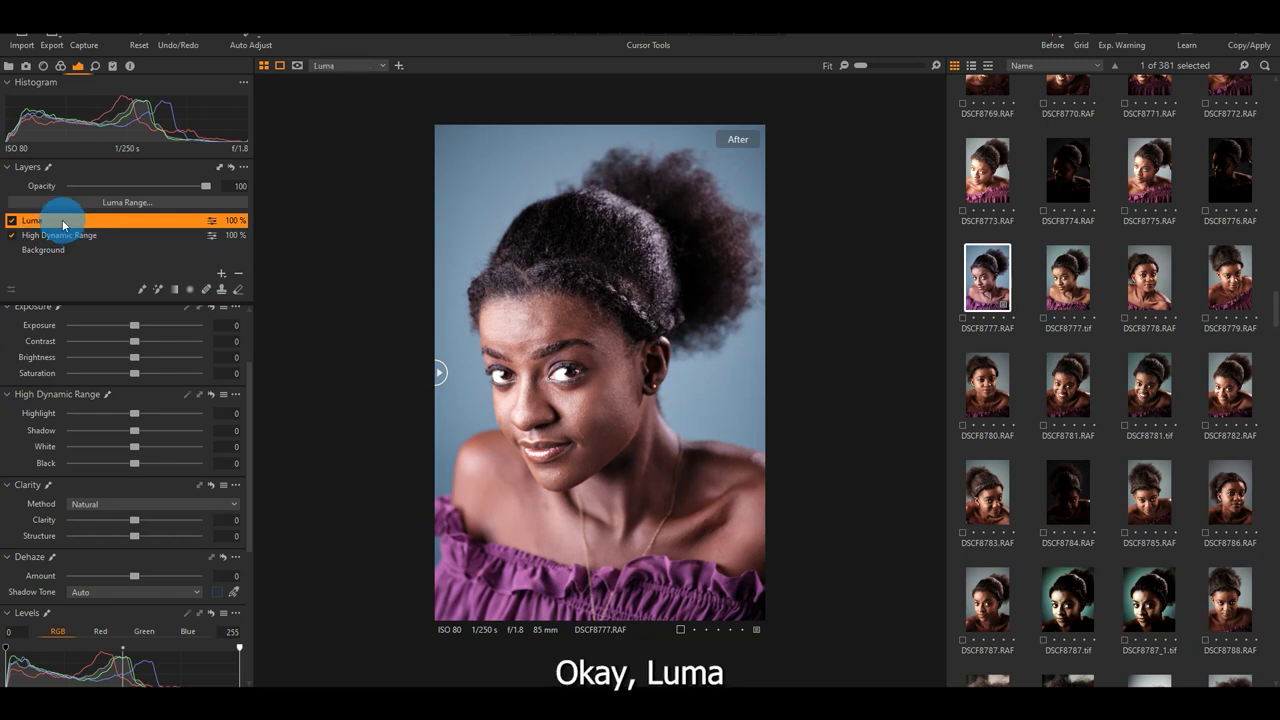
scroll(58, 430, "down", 3)
- Apply the Contrast RGB curve preset to the Luma layer and compare it with the original
scroll(58, 430, "down", 2)
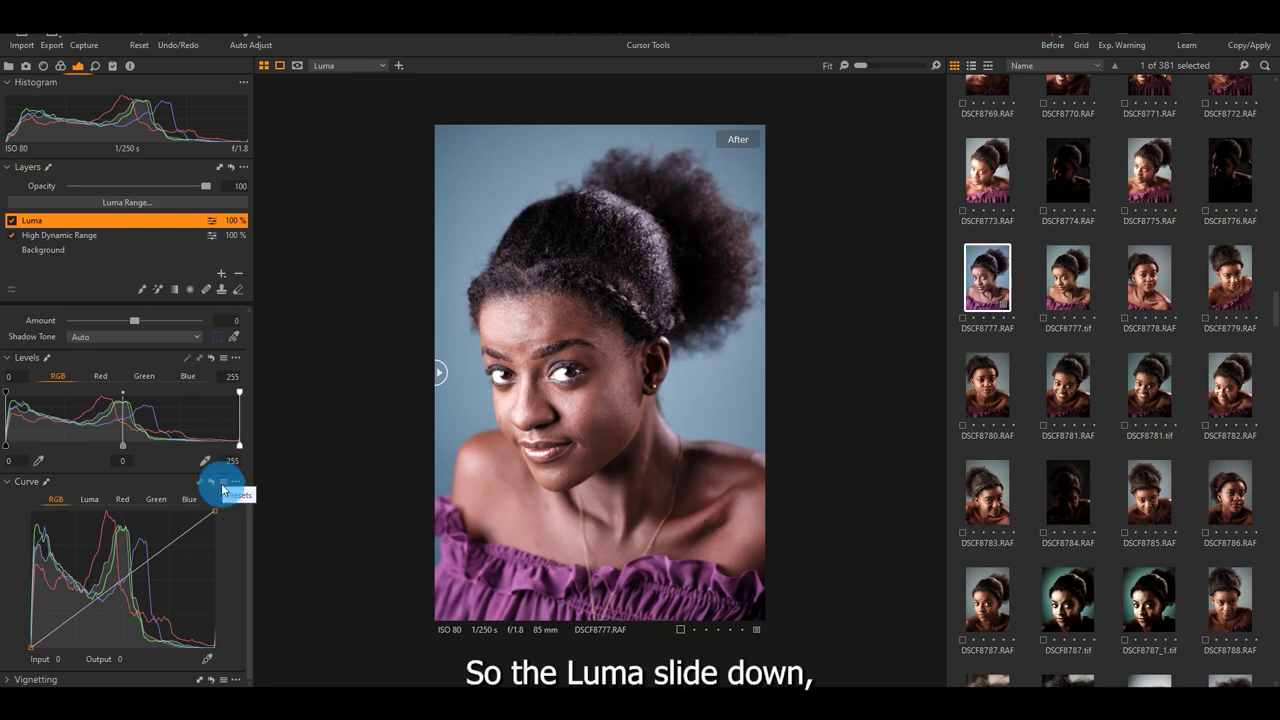
left_click(223, 488)
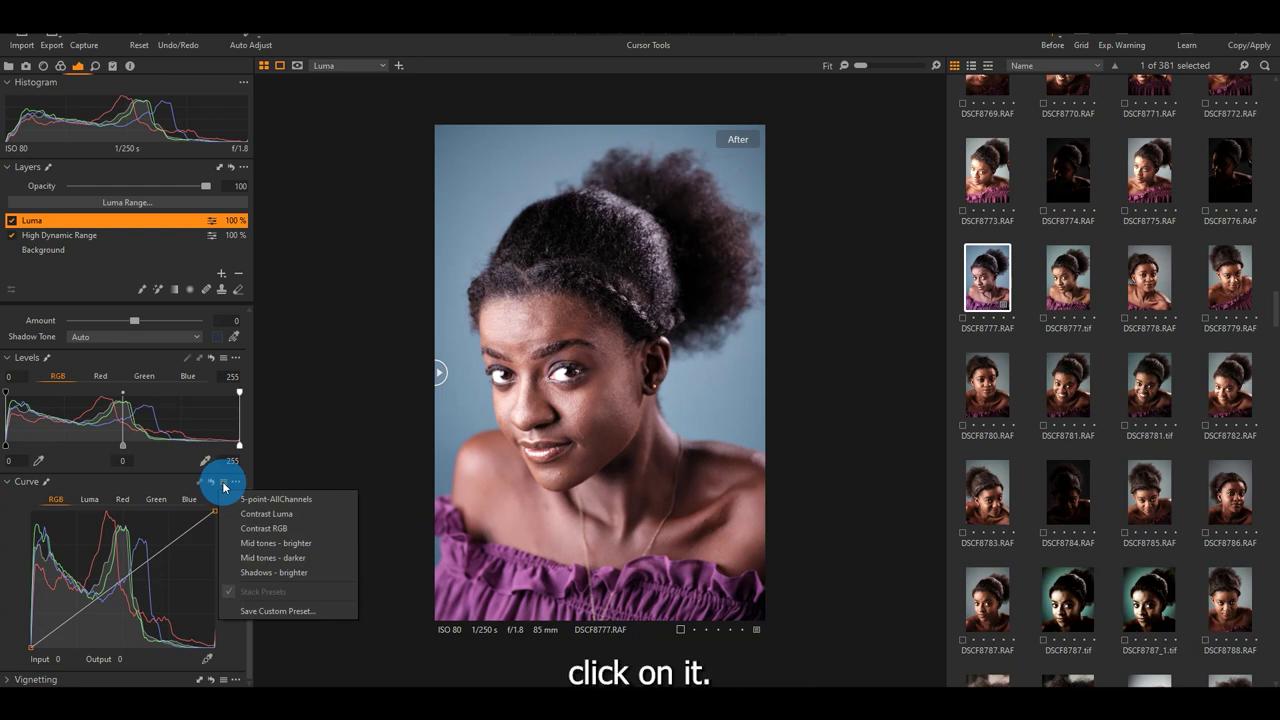
left_click(262, 528)
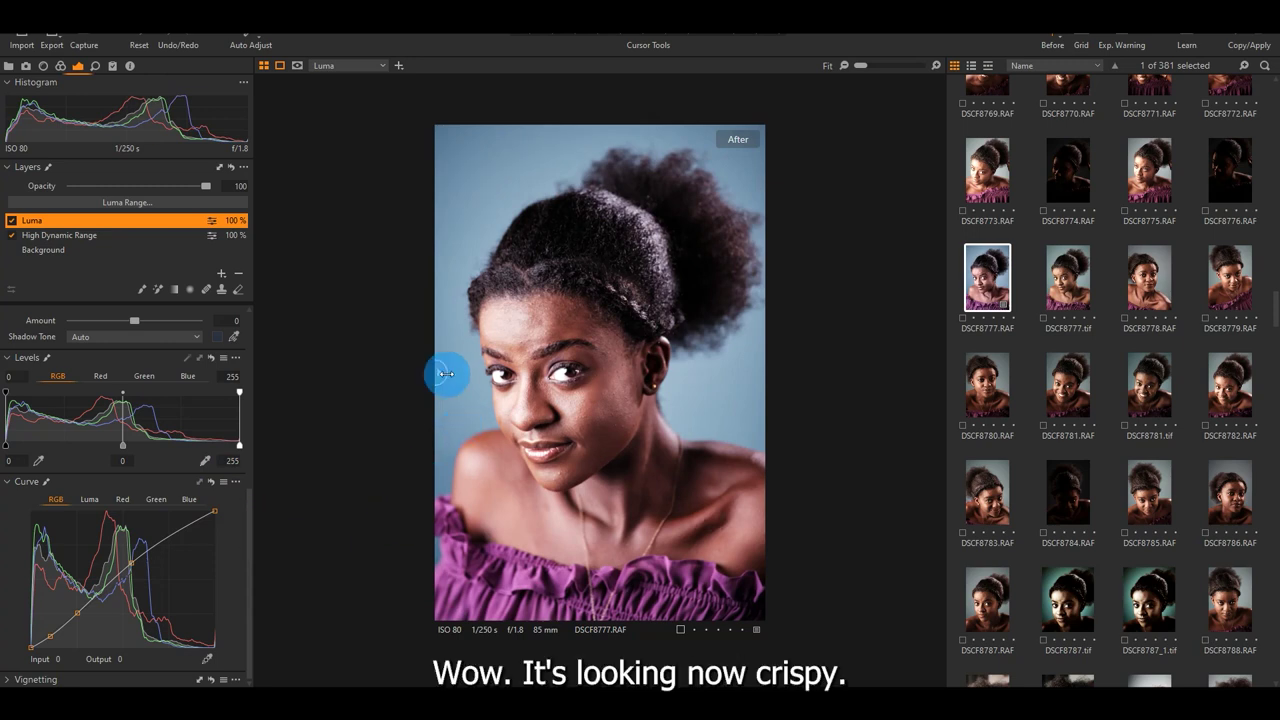
left_click_drag(443, 372, 354, 391)
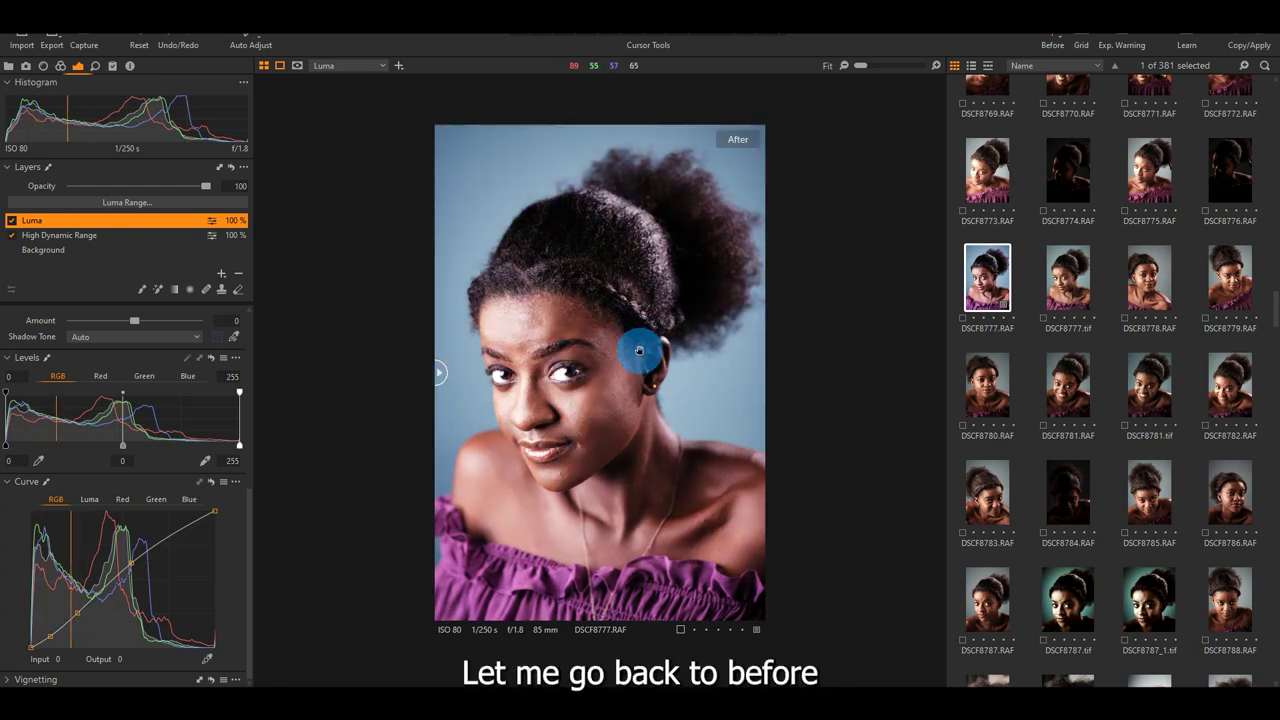
- Add a third empty adjustment layer above Luma and name it 'exposure'
left_click(223, 274)
left_click(255, 295)
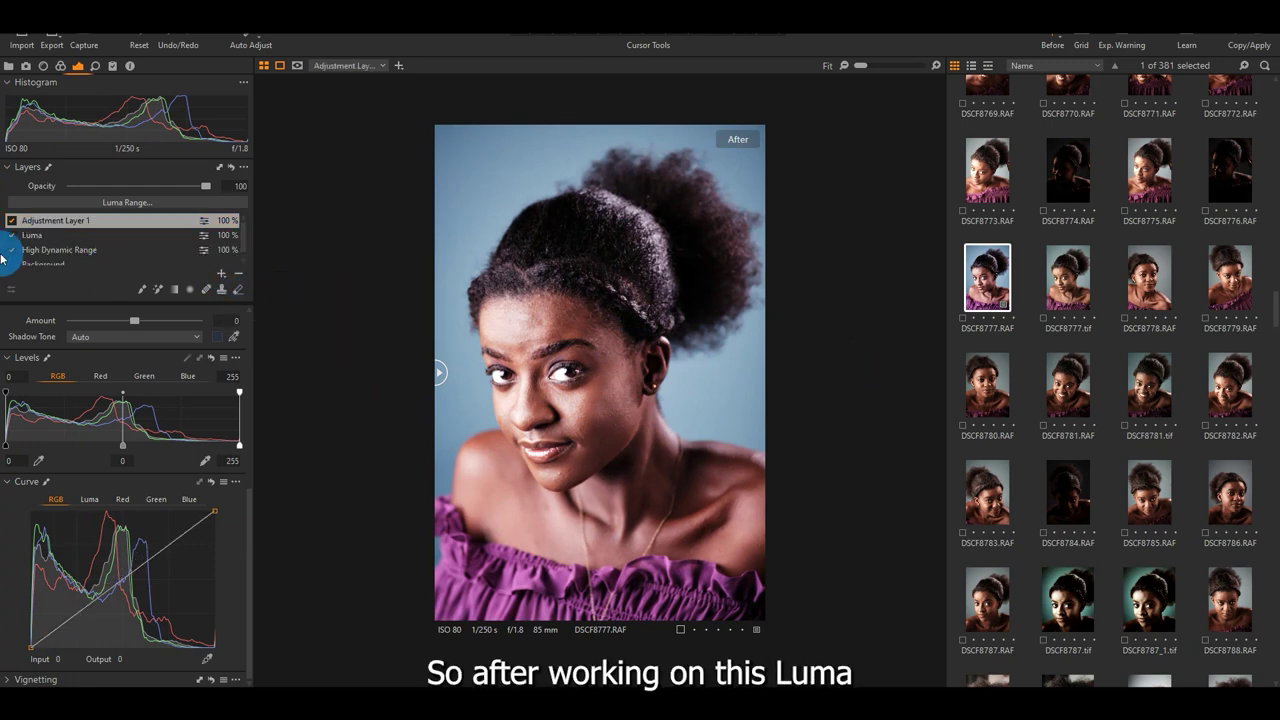
type("ex")
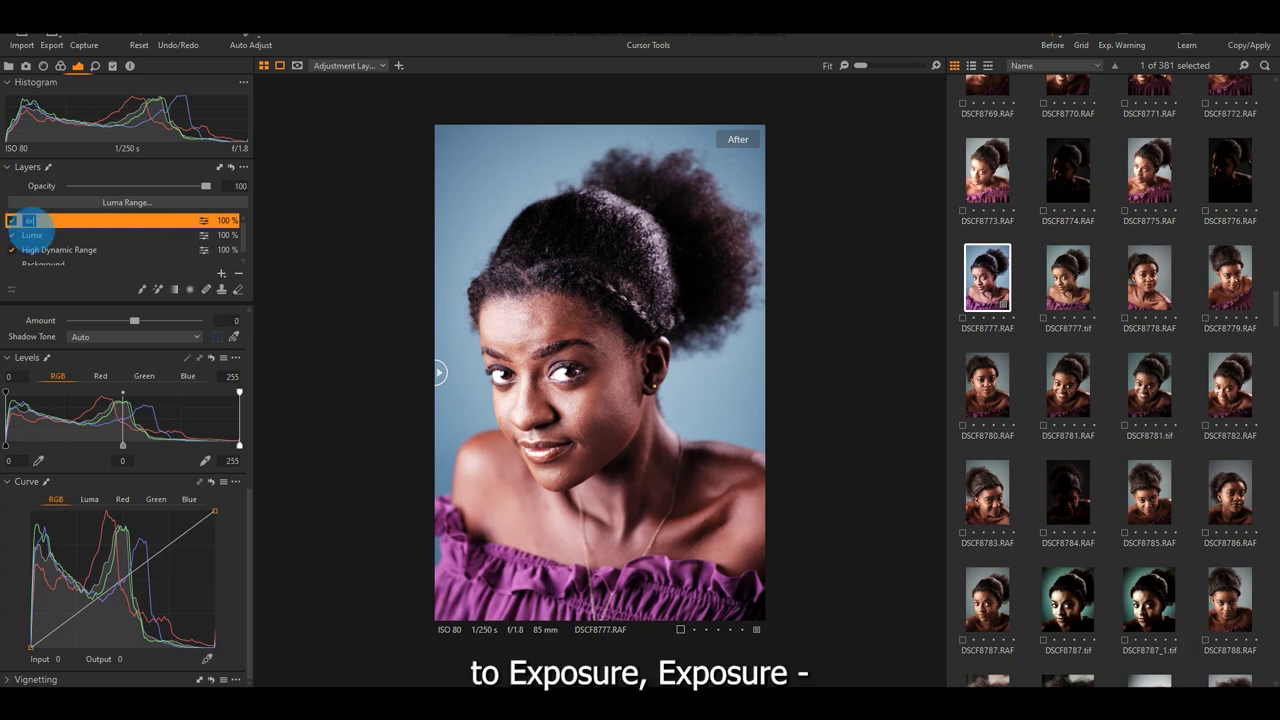
type("posure")
left_click(28, 229)
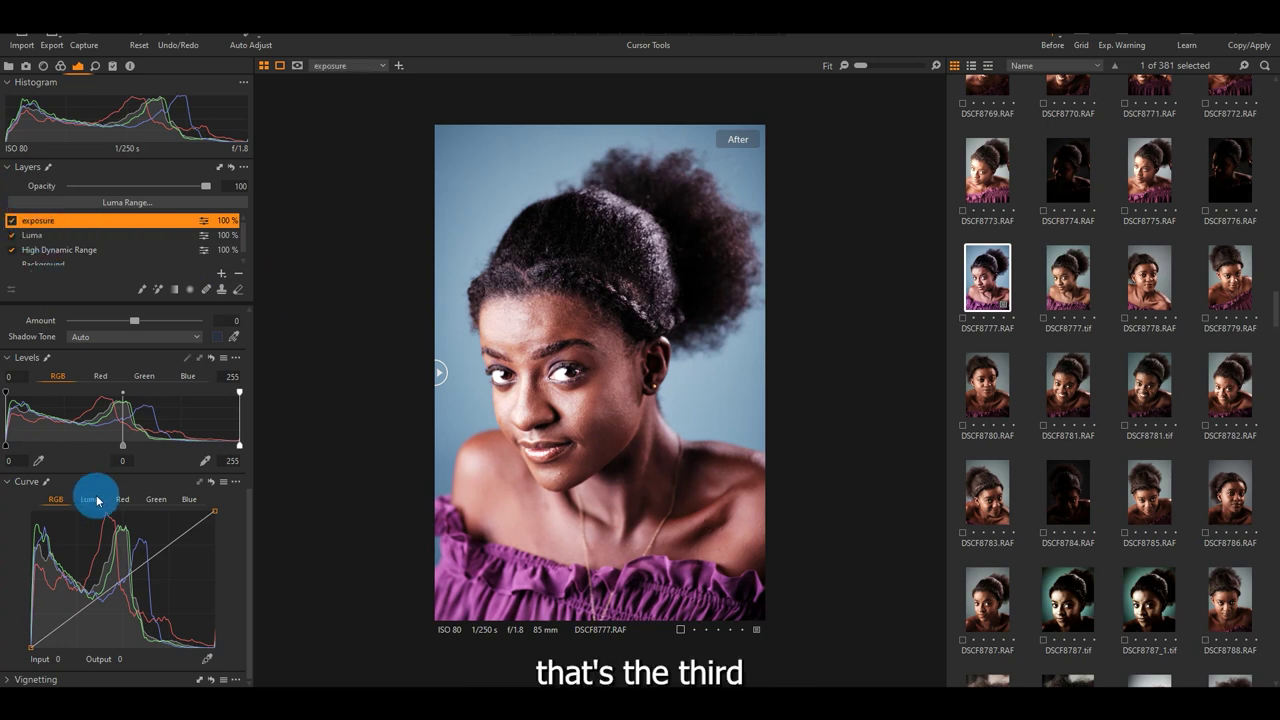
scroll(100, 495, "up", 5)
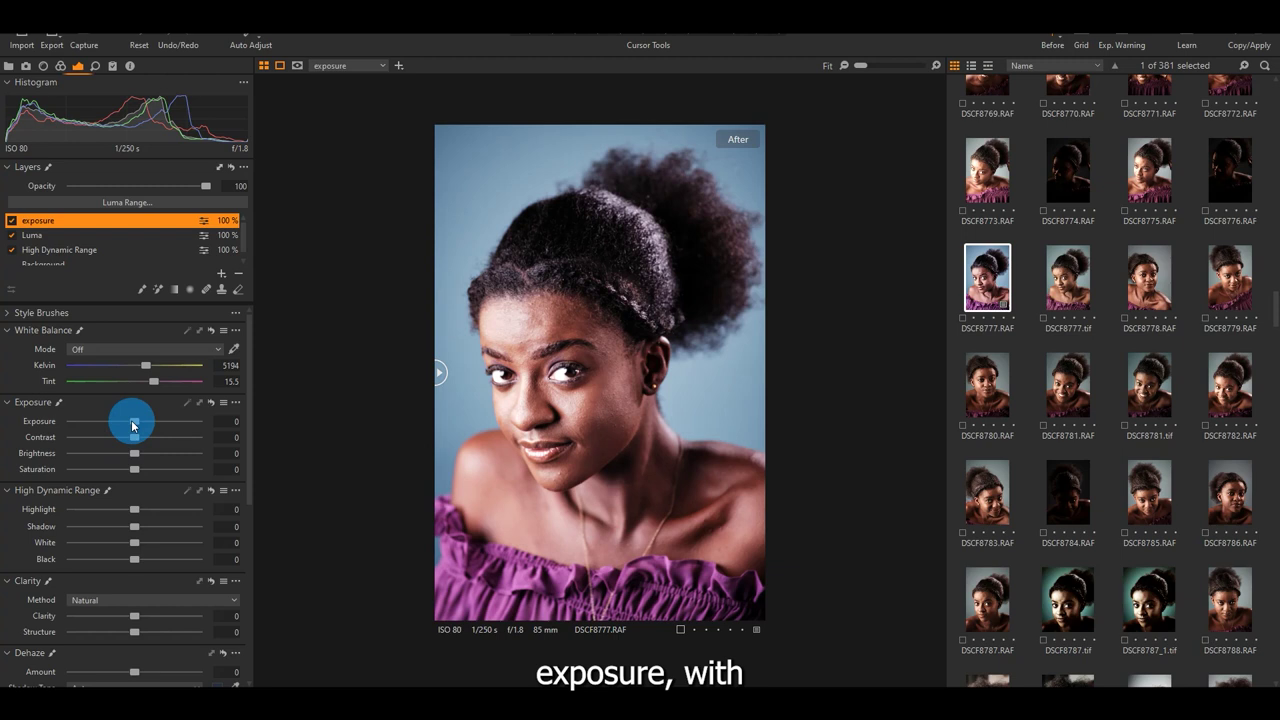
- Set Exposure -0.25, Contrast 5 and Brightness -5, and slightly lower Saturation
left_click_drag(132, 426, 127, 425)
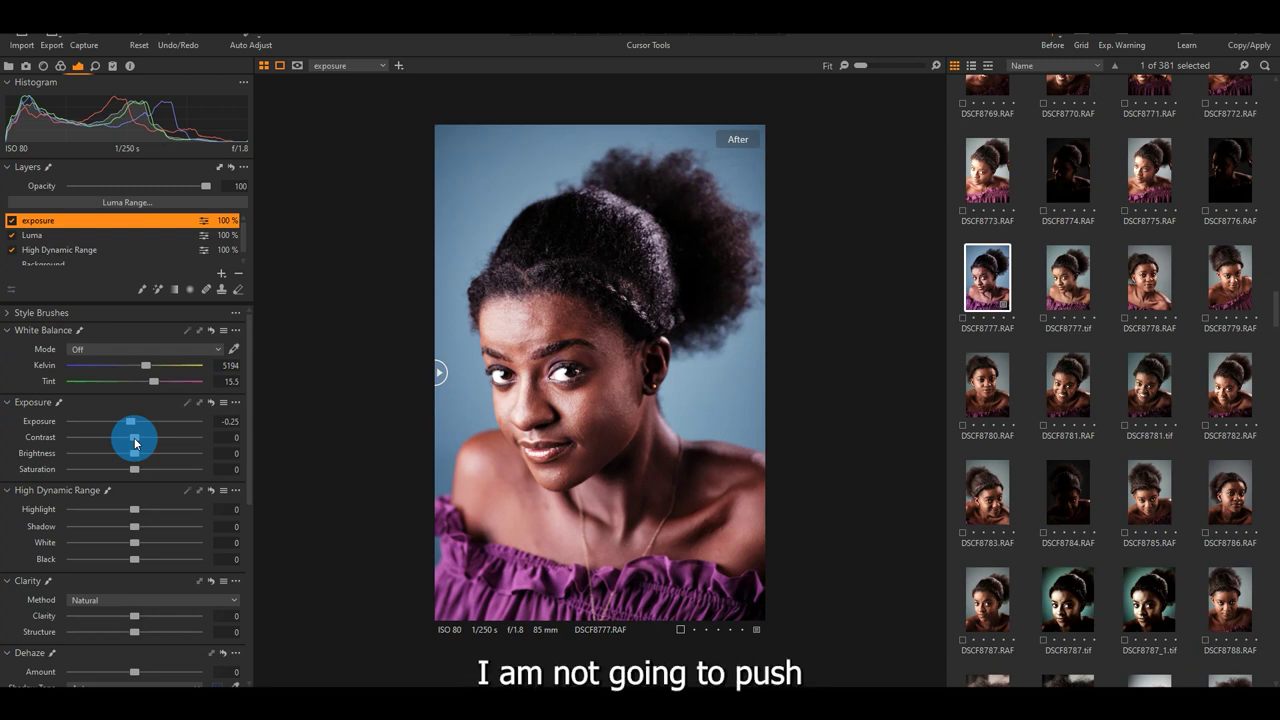
left_click_drag(135, 442, 141, 443)
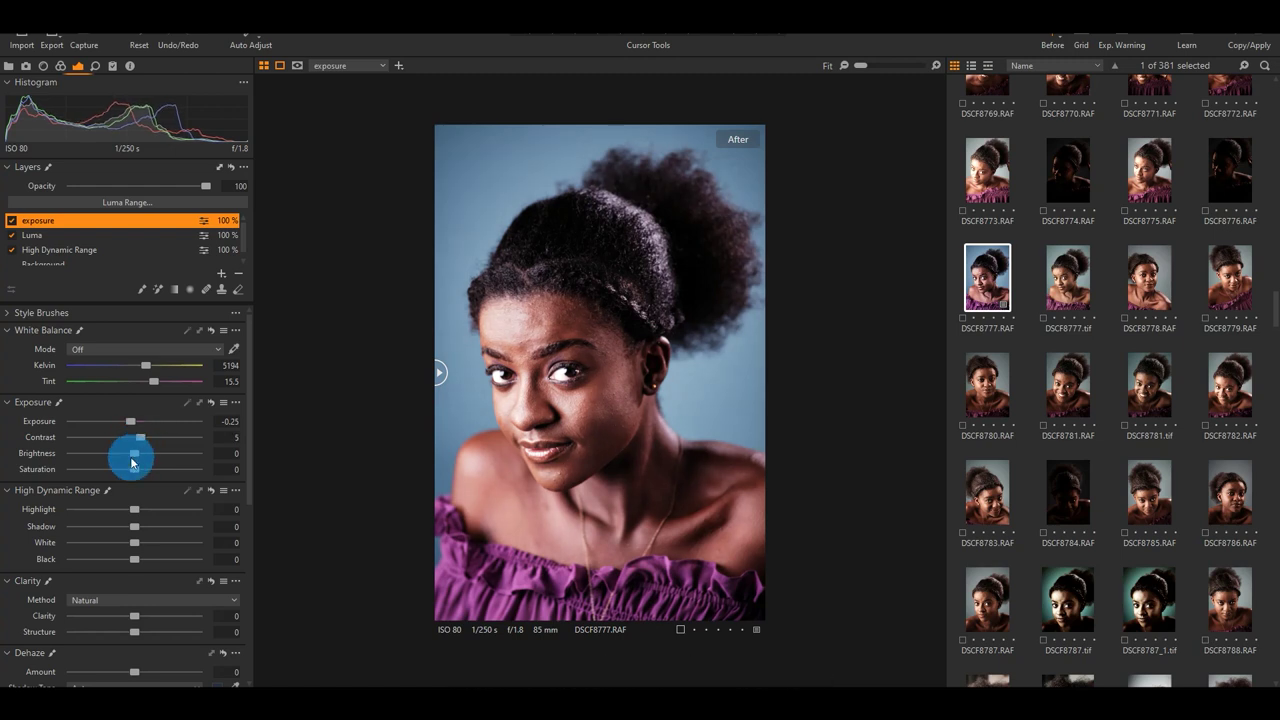
left_click_drag(136, 457, 129, 457)
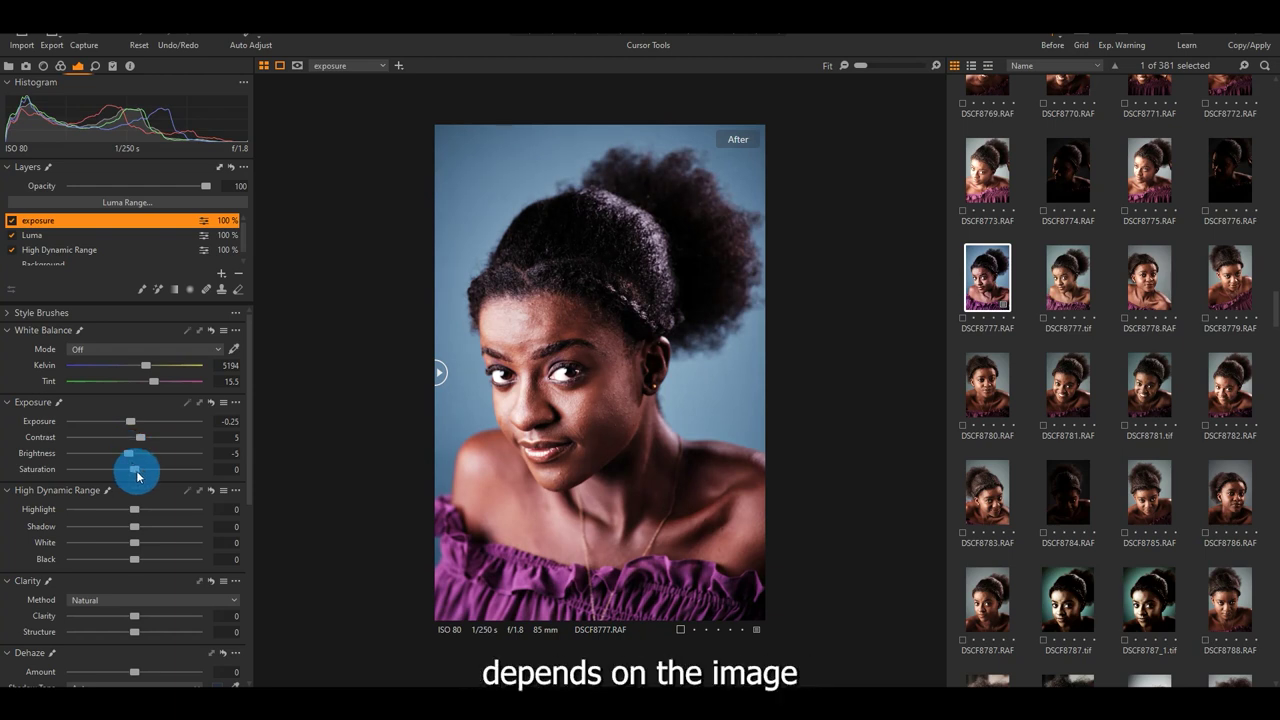
left_click_drag(135, 476, 133, 477)
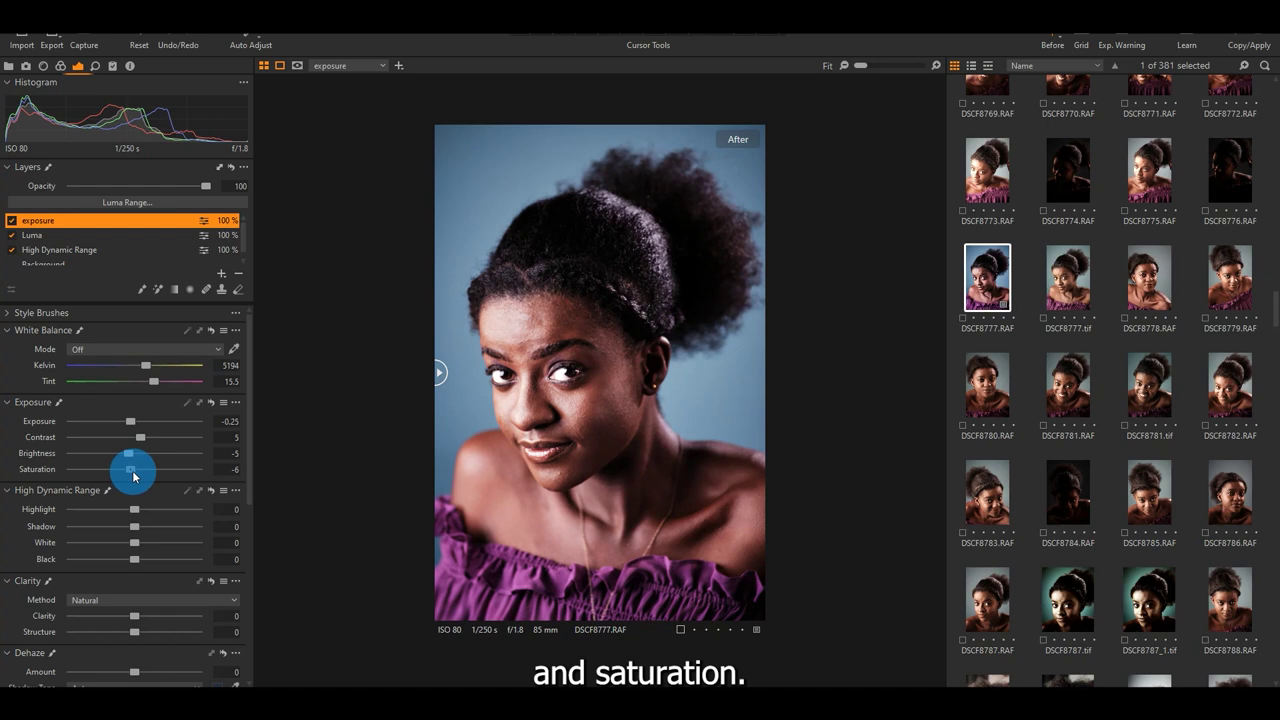